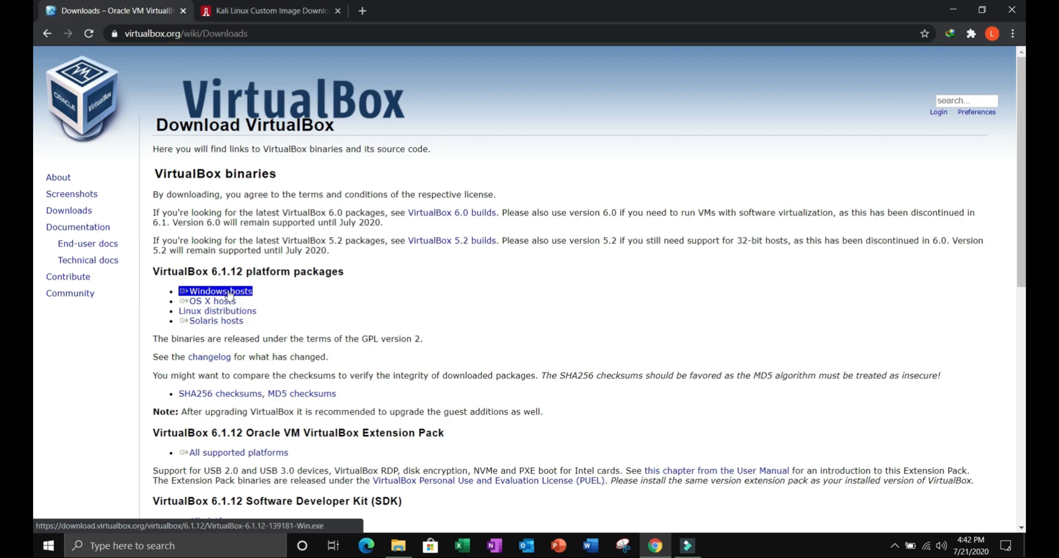
# Step: Start downloading the VirtualBox 6.1.12 platform package for Windows hosts and pause the download
pyautogui.click(230, 292)
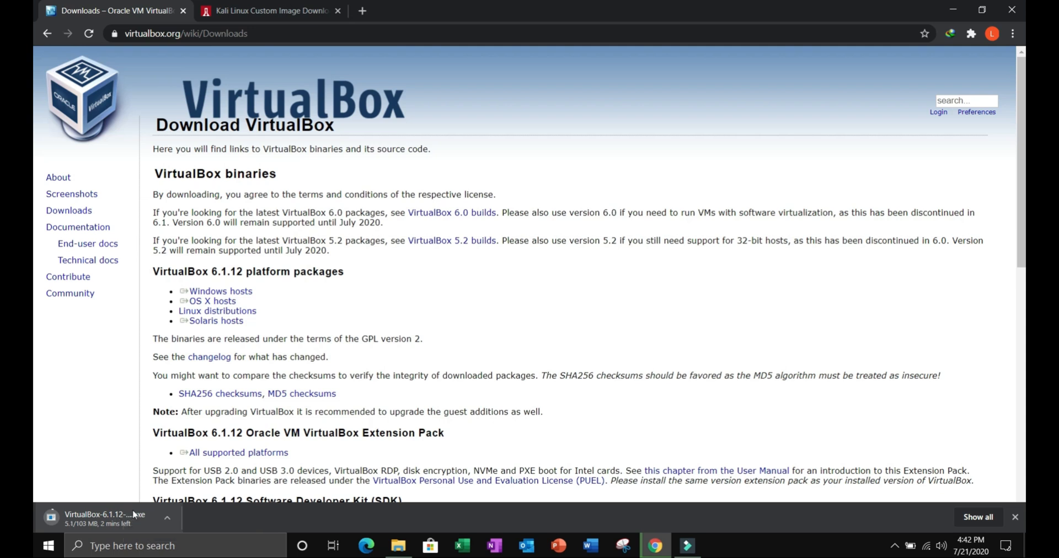
pyautogui.click(167, 518)
pyautogui.click(206, 459)
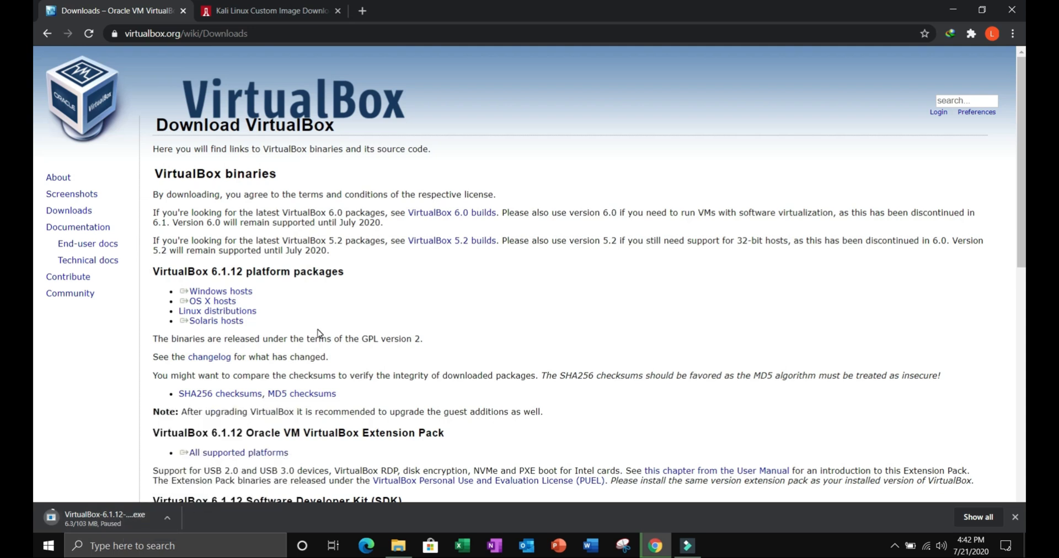
# Step: Start downloading the VirtualBox 6.1.12 Extension Pack for all supported platforms and pause the download
pyautogui.scroll(-1, 317, 333)
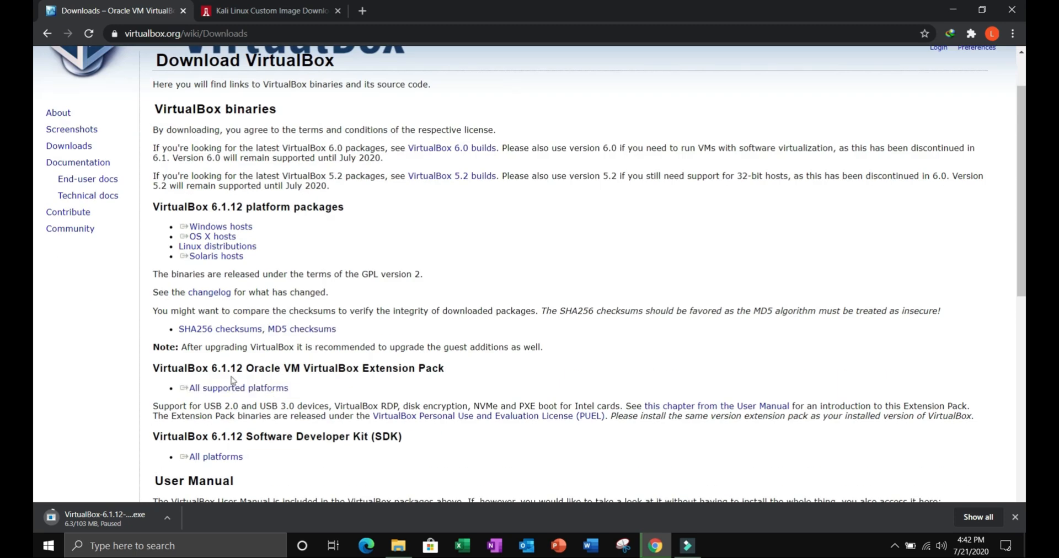
pyautogui.doubleClick(185, 373)
pyautogui.click(184, 375)
pyautogui.tripleClick(302, 388)
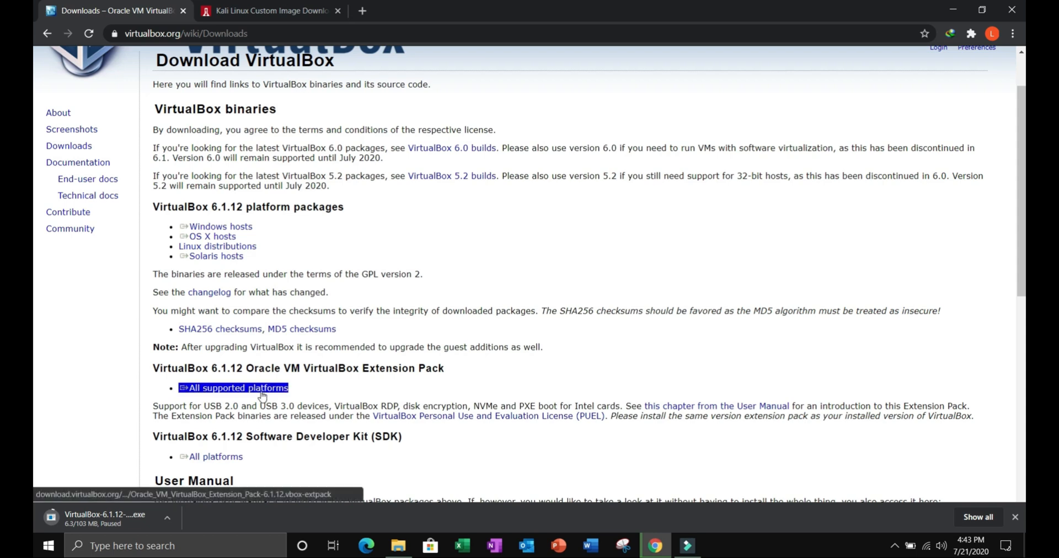
pyautogui.click(262, 392)
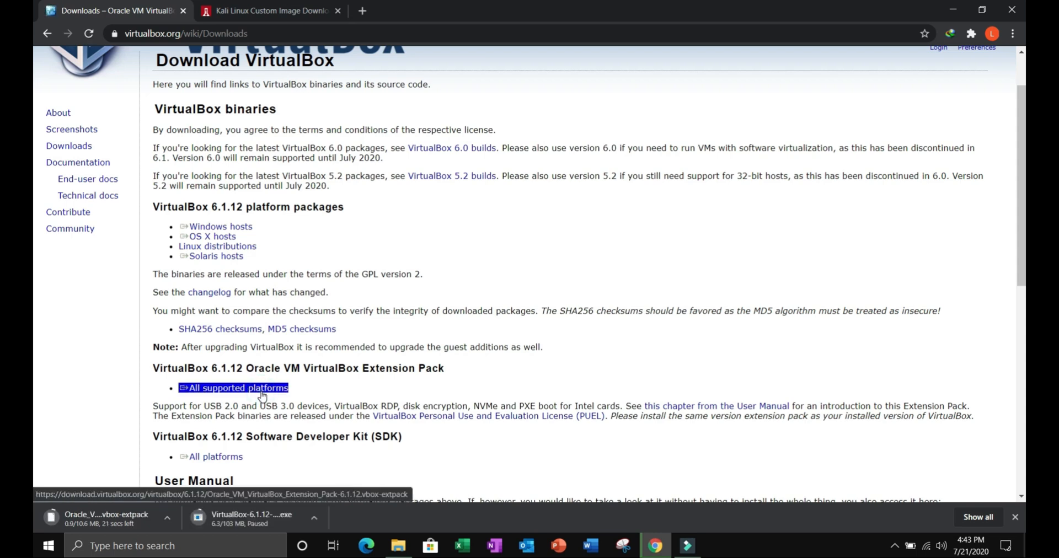
pyautogui.click(167, 518)
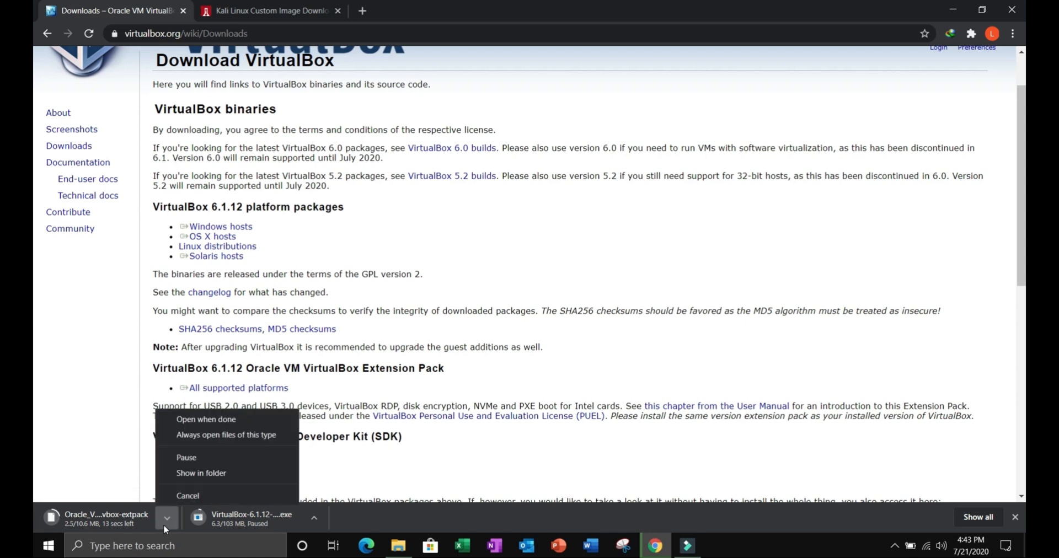
pyautogui.click(194, 458)
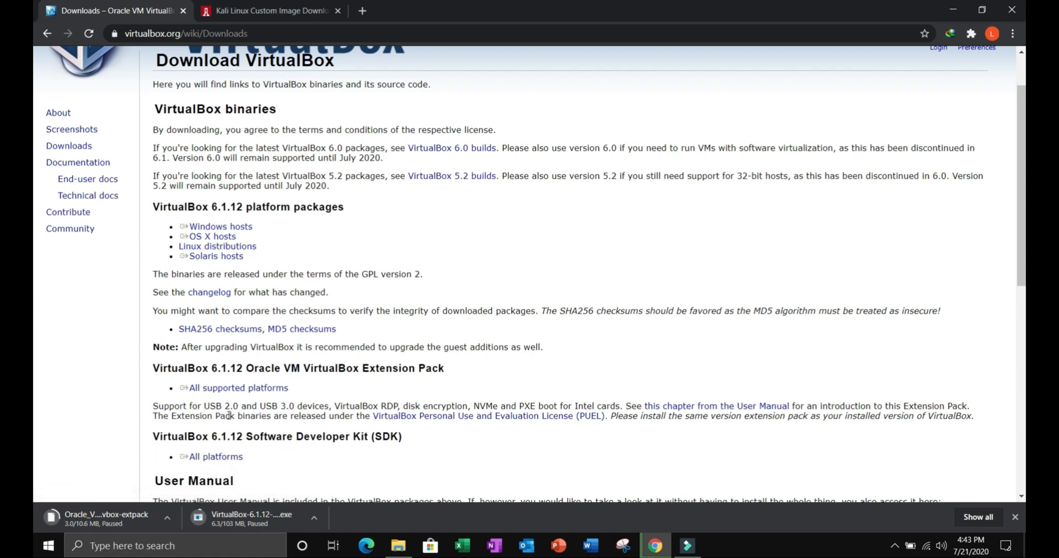
# Step: Run the VirtualBox 6.1.12 installer from the desktop, keeping all default setup options and accepting the network interfaces warning
pyautogui.click(955, 13)
pyautogui.moveTo(987, 157); pyautogui.dragTo(721, 129)
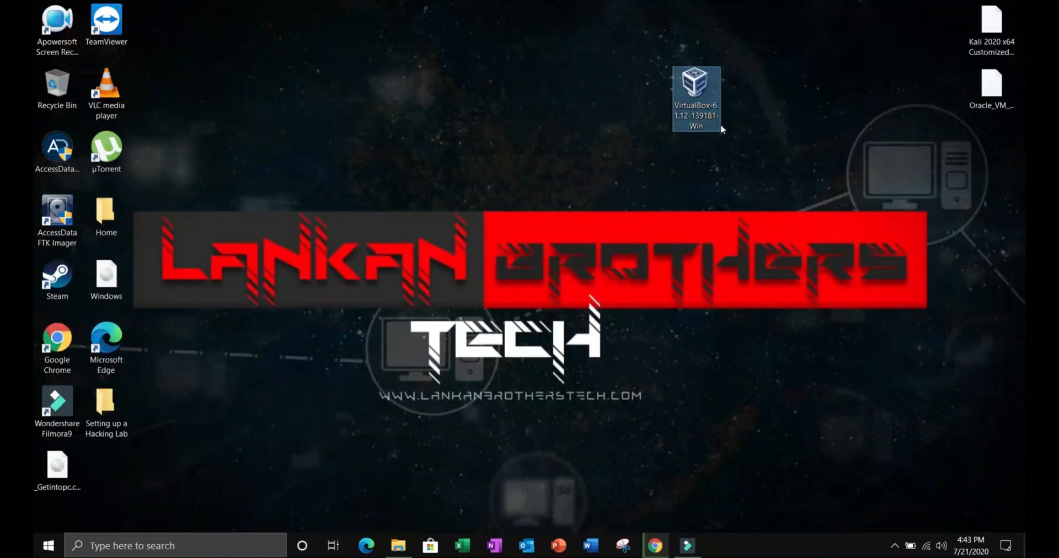
pyautogui.doubleClick(697, 87)
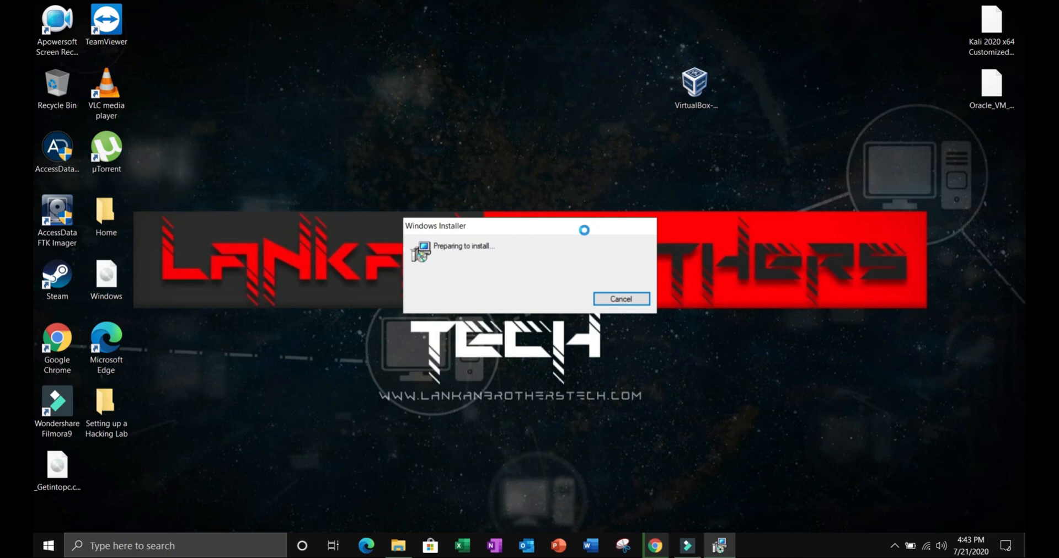
pyautogui.click(591, 373)
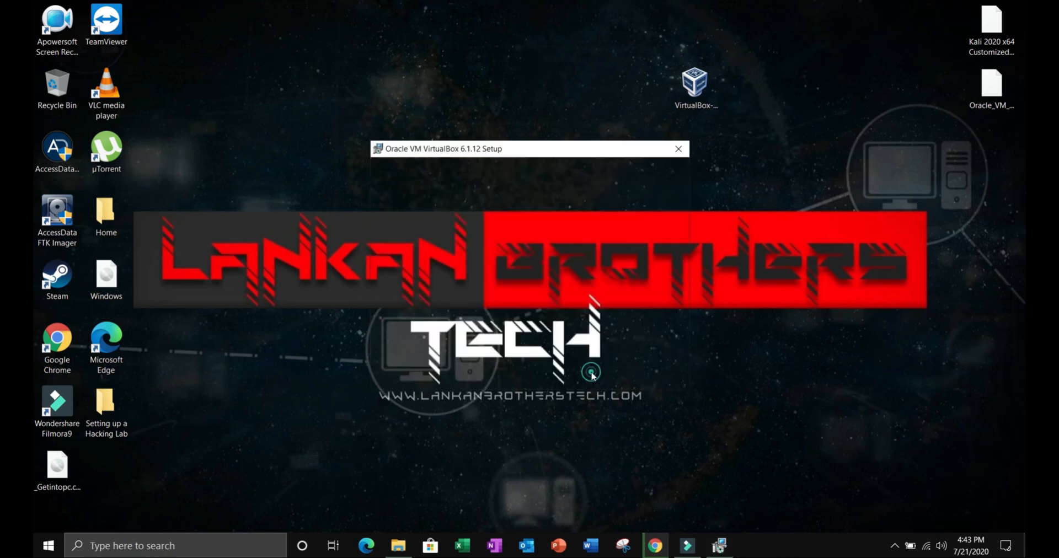
pyautogui.click(592, 373)
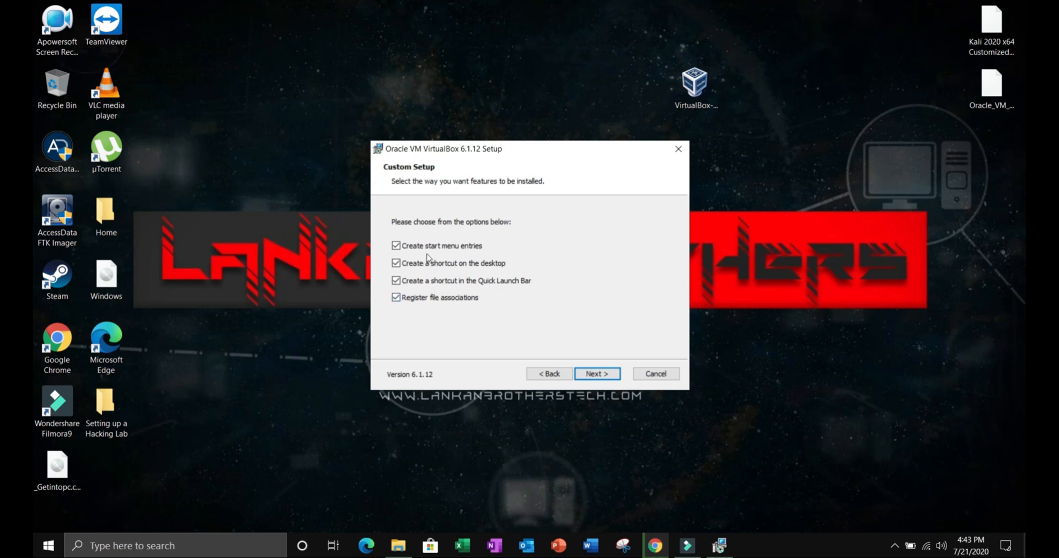
pyautogui.click(602, 374)
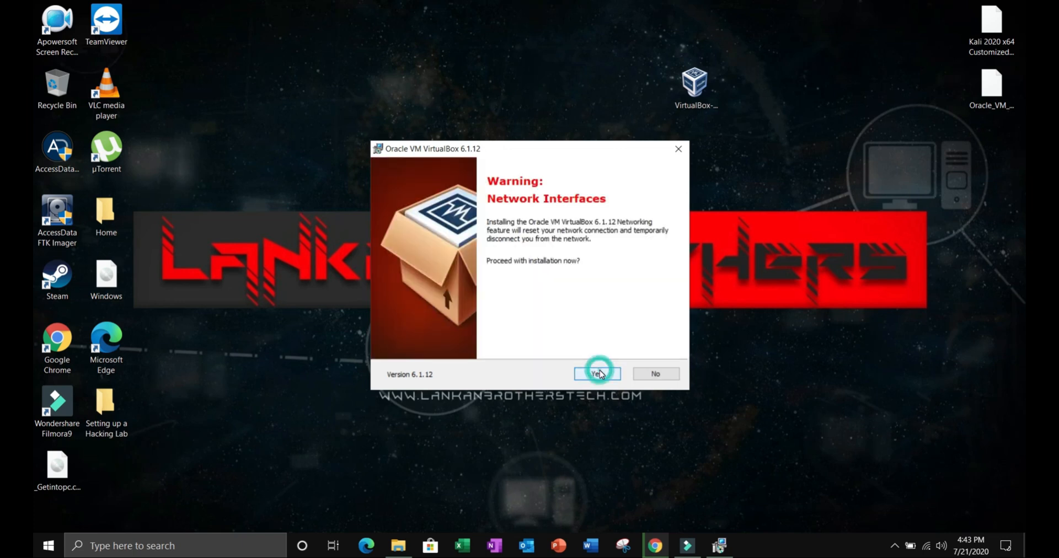
pyautogui.click(598, 375)
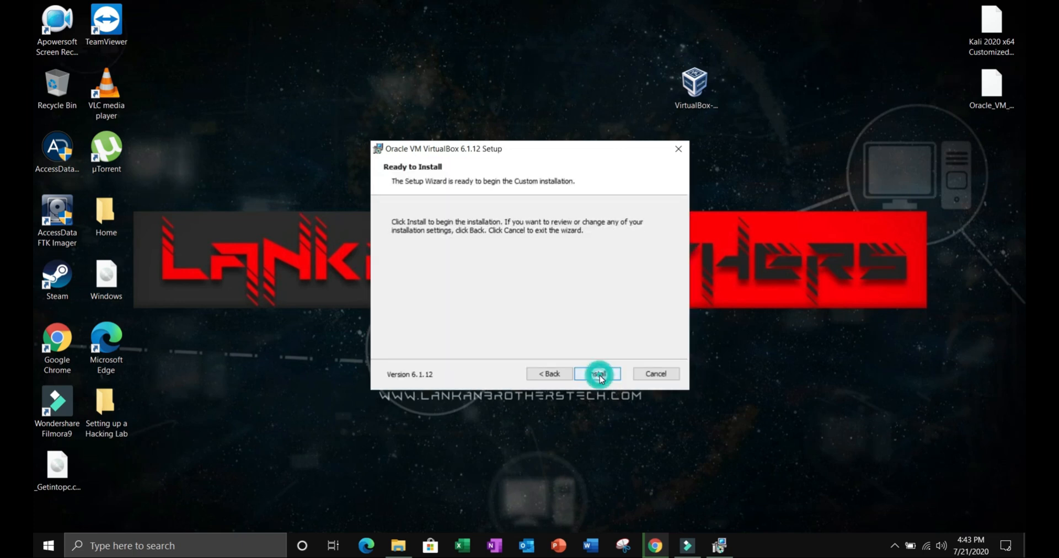
pyautogui.click(599, 375)
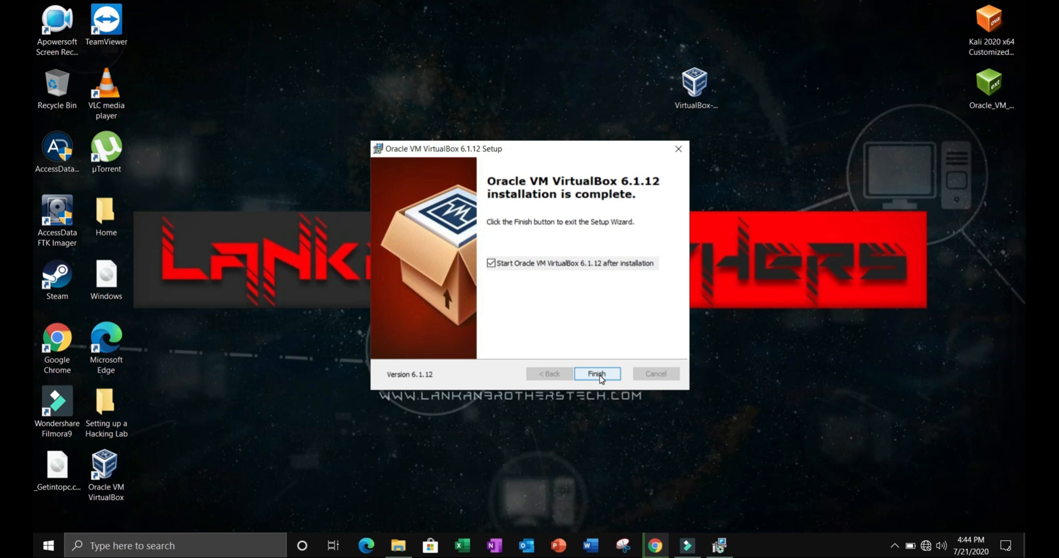
# Step: Finish the setup without starting VirtualBox automatically, and launch Oracle VM VirtualBox from its desktop shortcut
pyautogui.click(491, 264)
pyautogui.click(597, 375)
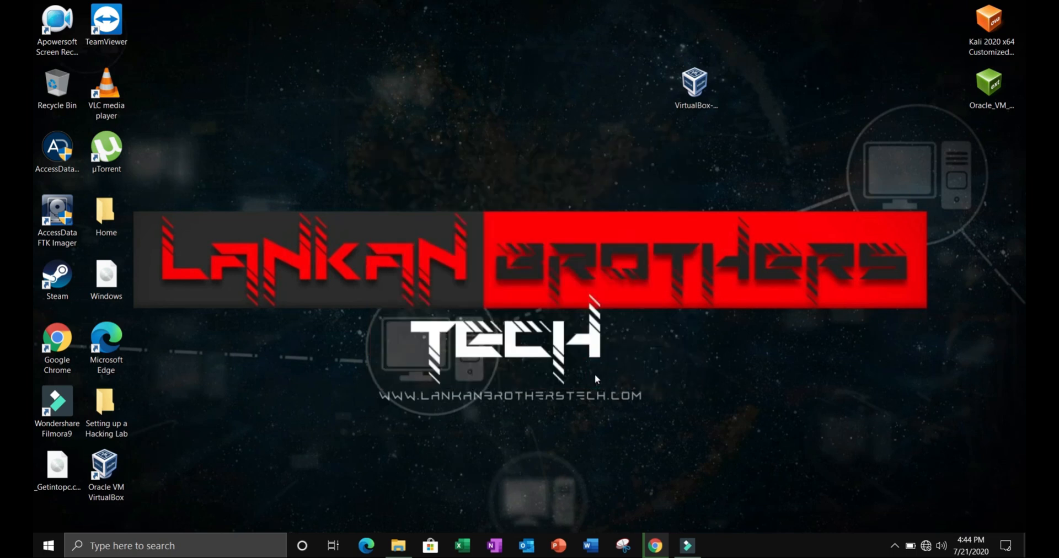
pyautogui.click(113, 485)
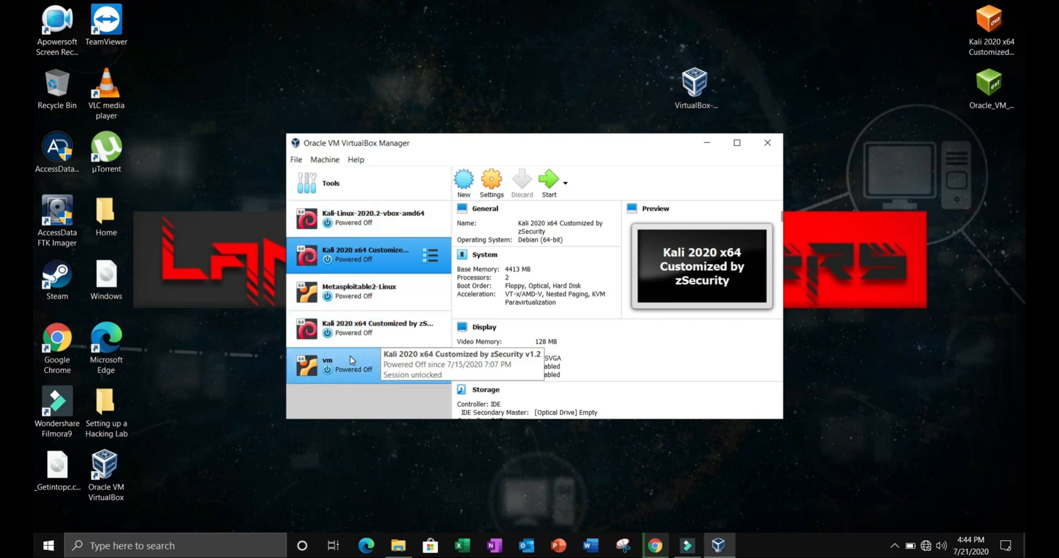
# Step: Reinstall the Oracle VM VirtualBox Extension Pack from the desktop file and agree to its license
pyautogui.click(995, 90)
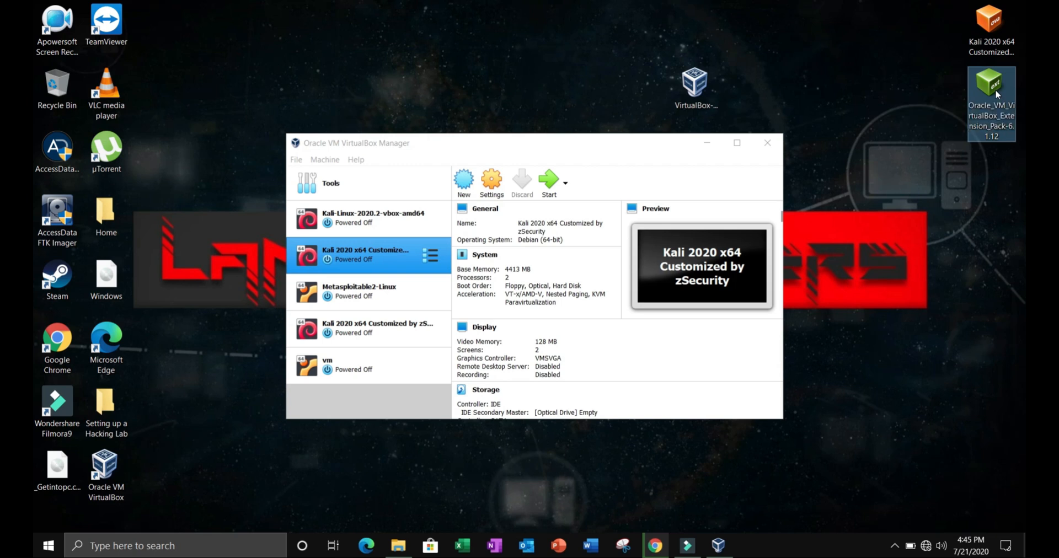
pyautogui.doubleClick(995, 89)
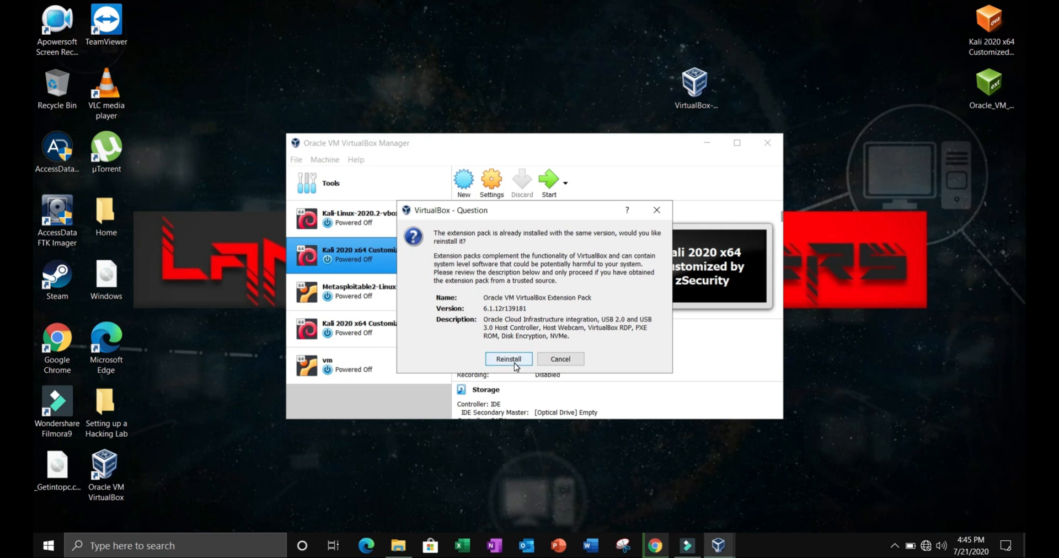
pyautogui.click(508, 359)
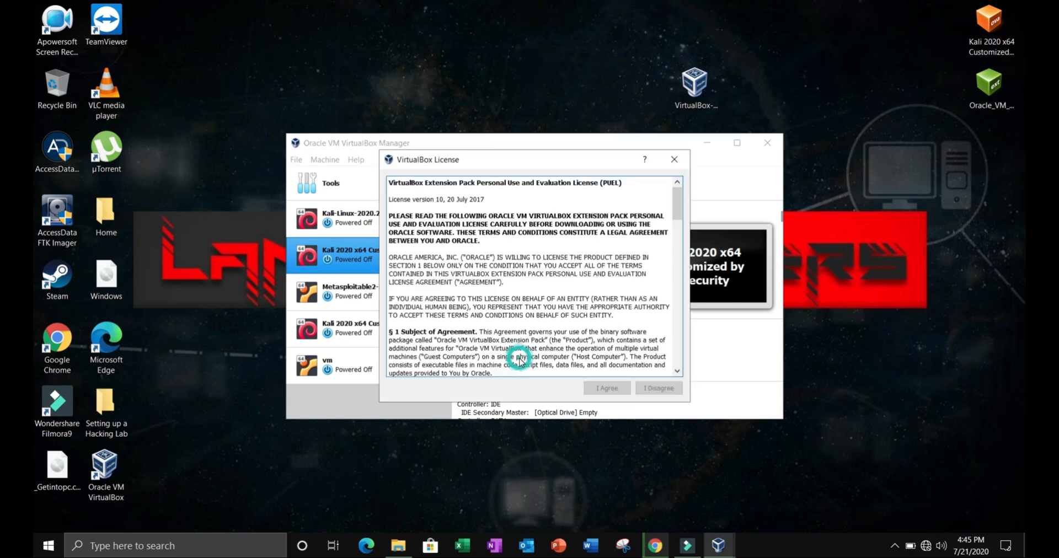
pyautogui.scroll(-5, 539, 332)
pyautogui.scroll(-15, 539, 333)
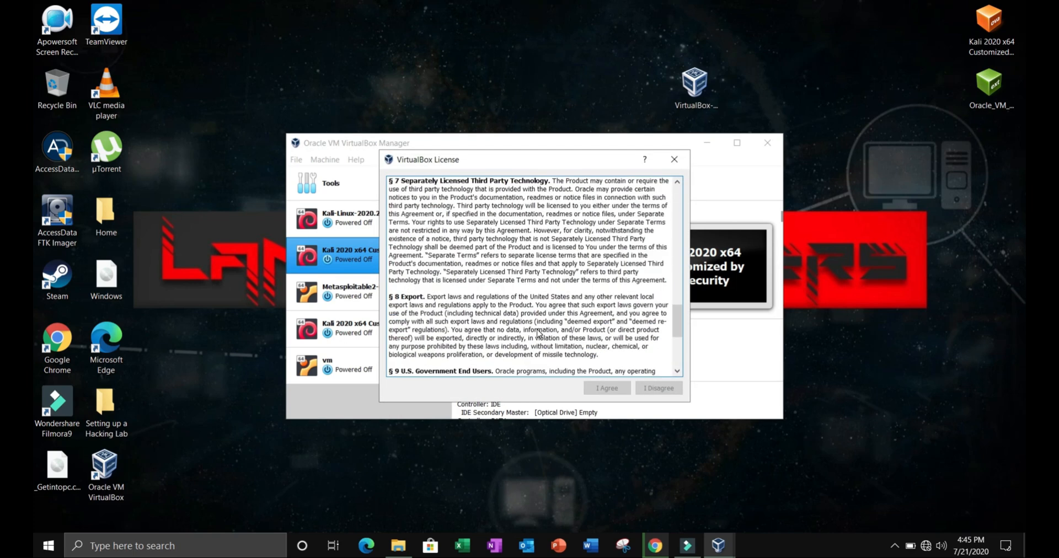
pyautogui.click(602, 388)
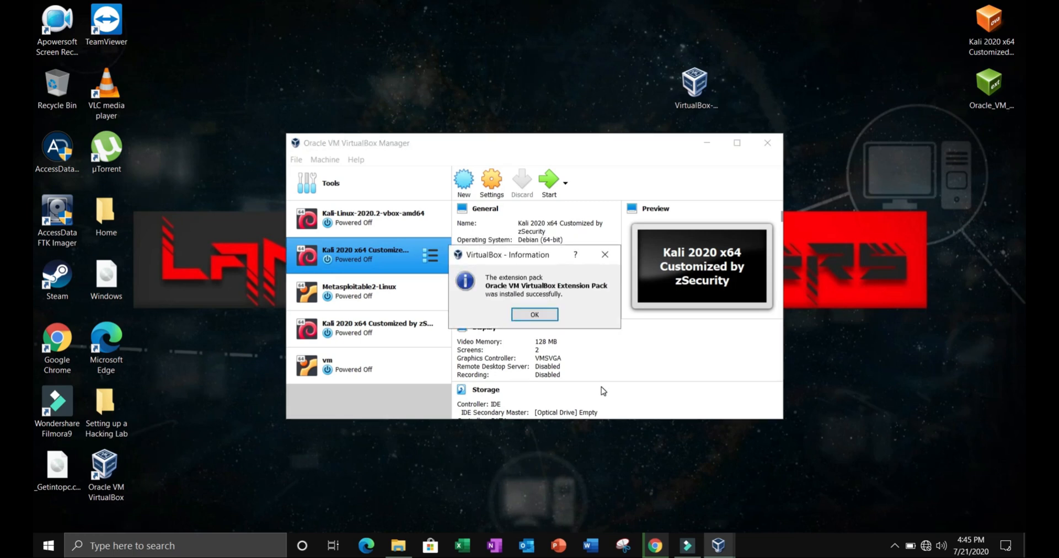
pyautogui.click(534, 314)
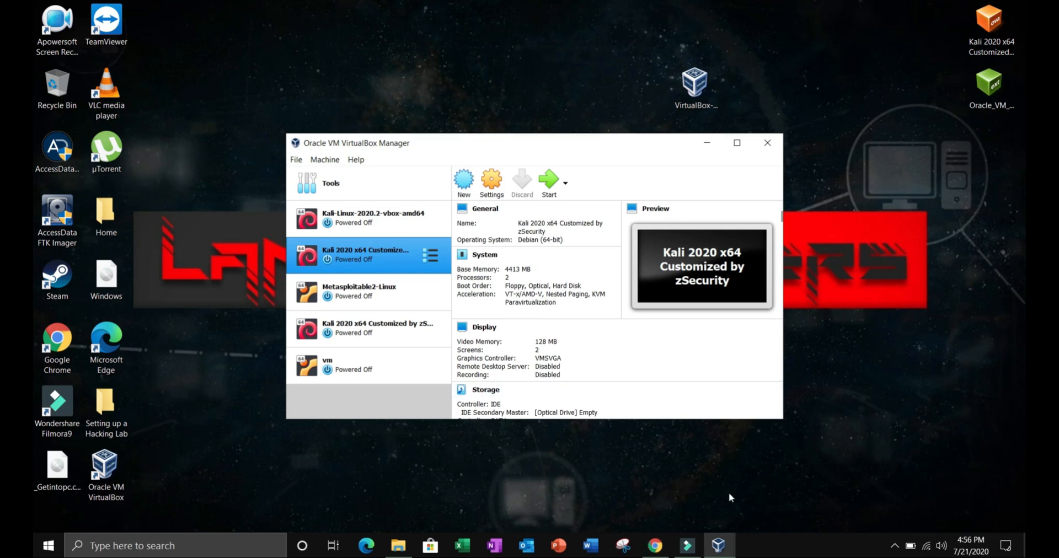
# Step: Switch to Chrome, start downloading the Kali Linux VirtualBox 64-Bit image from the Offensive Security page and pause the download
pyautogui.click(656, 545)
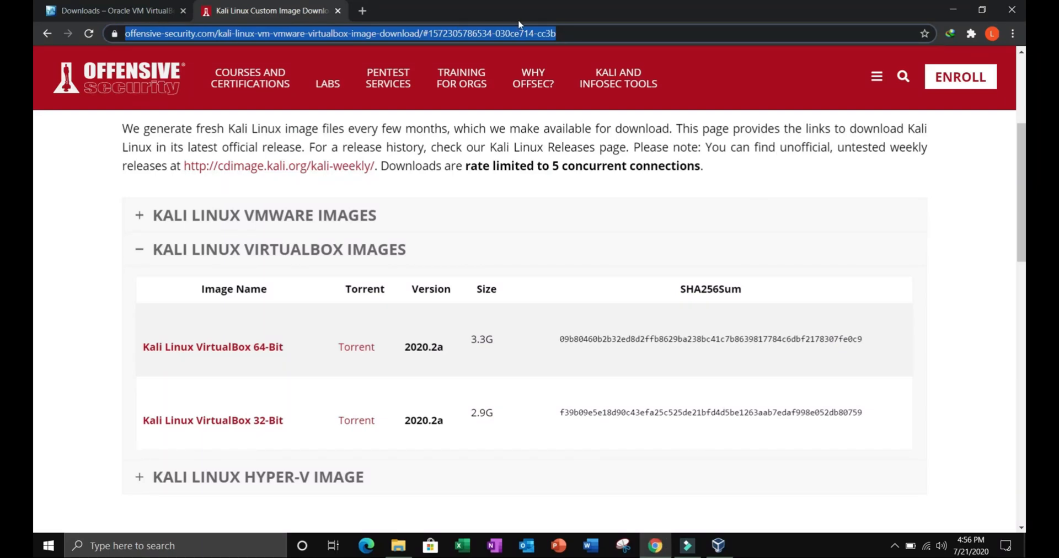
pyautogui.click(568, 33)
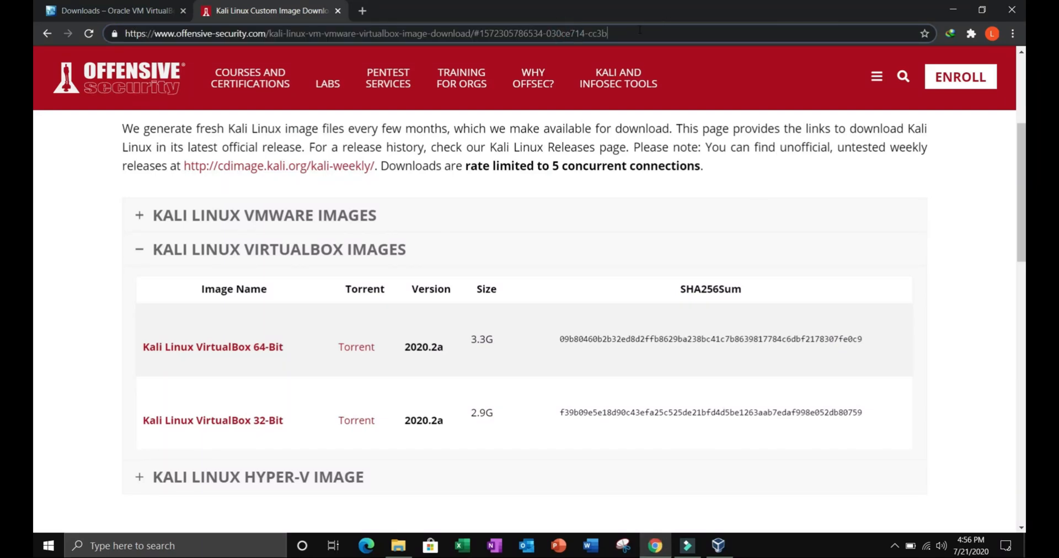
pyautogui.moveTo(618, 33); pyautogui.dragTo(120, 40)
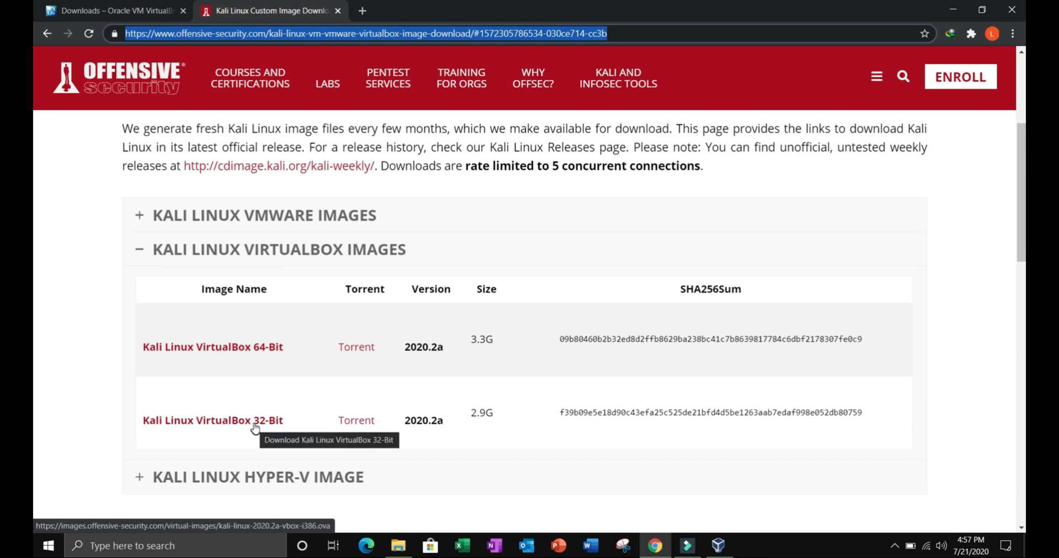
pyautogui.click(232, 350)
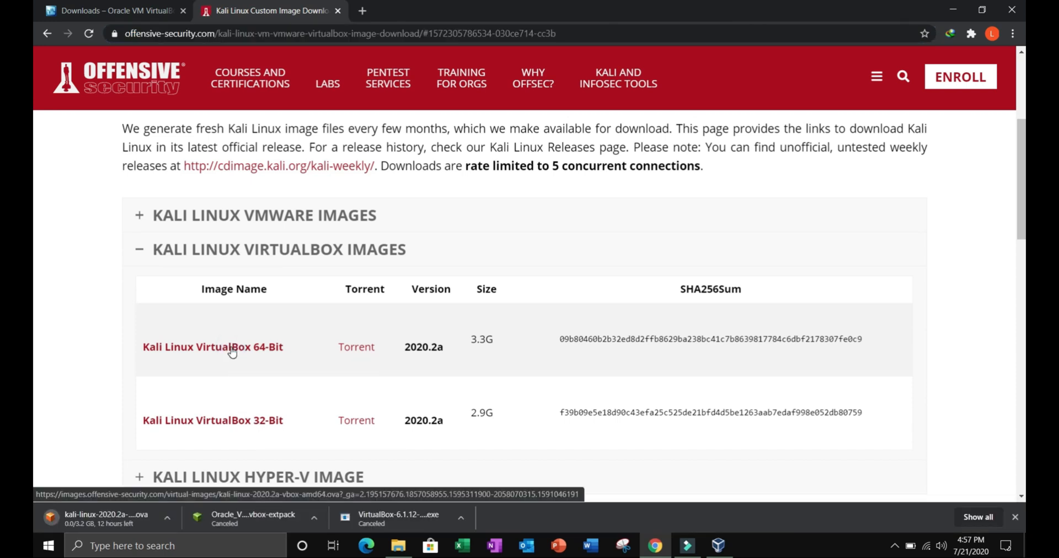
pyautogui.click(166, 519)
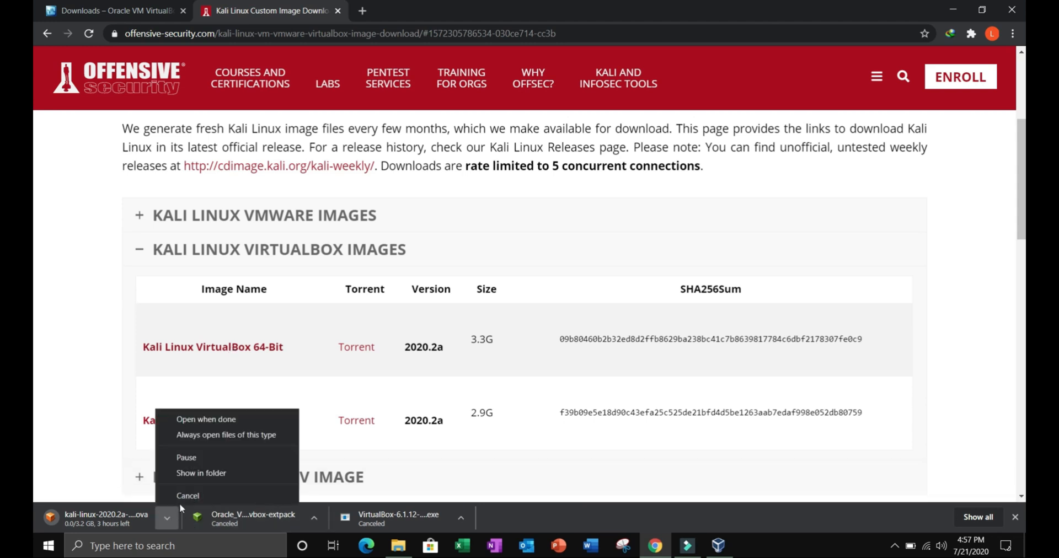
pyautogui.click(207, 457)
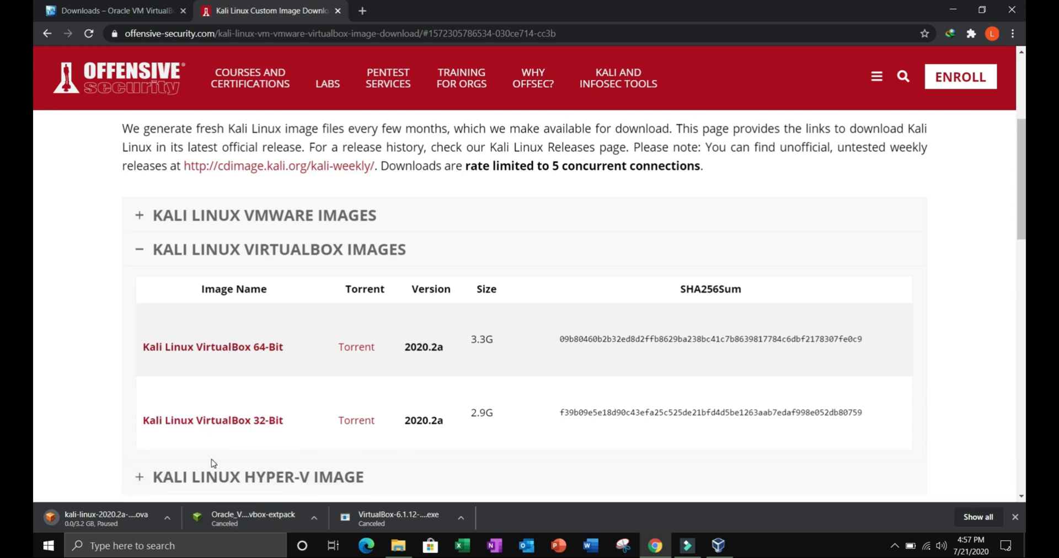
# Step: Import the Kali 2020 x64 Customized by zSecurity 1.1 appliance from the desktop into VirtualBox with its suggested settings
pyautogui.click(953, 10)
pyautogui.moveTo(988, 25); pyautogui.dragTo(819, 45)
pyautogui.click(820, 44)
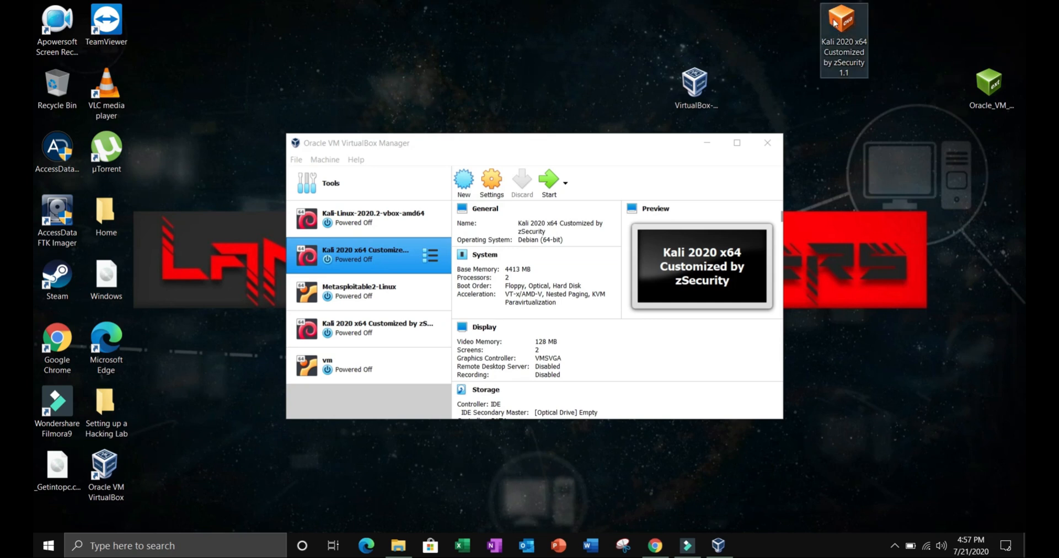
pyautogui.doubleClick(837, 23)
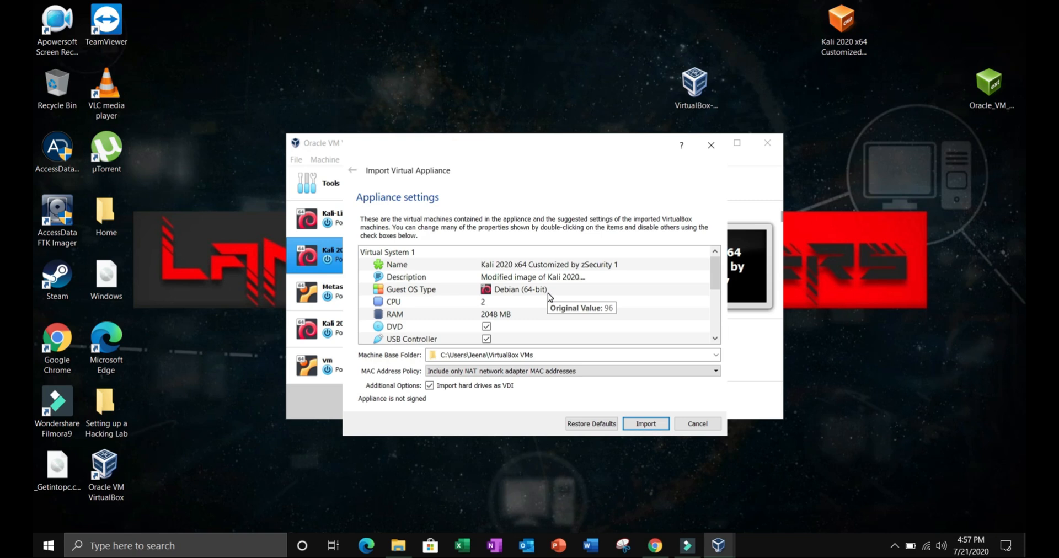
pyautogui.scroll(-3, 547, 293)
pyautogui.scroll(3, 547, 293)
pyautogui.click(646, 424)
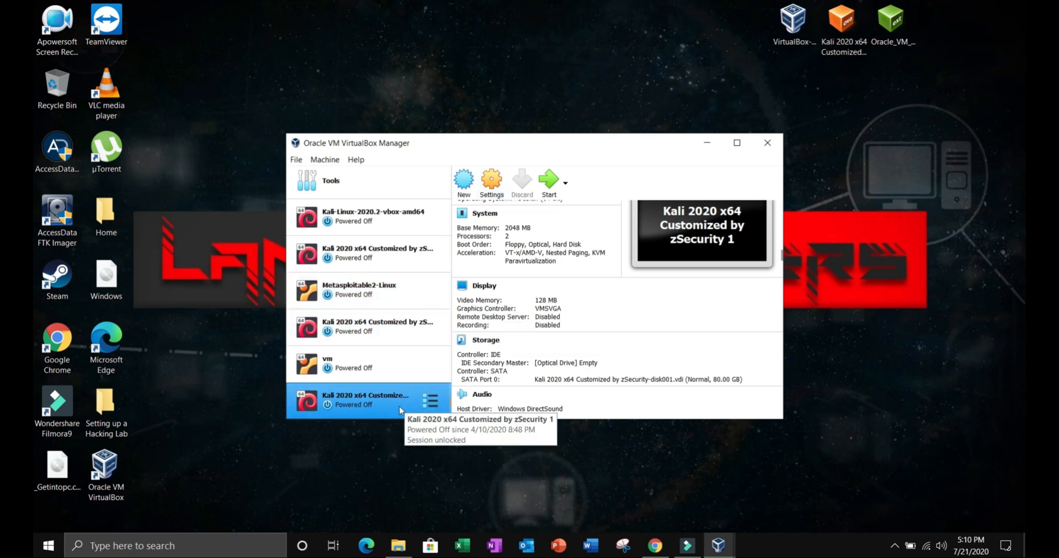
# Step: Open the settings of the imported Kali 2020 x64 Customized by zSecurity 1 machine and set its base memory to 4048 MB
pyautogui.click(489, 189)
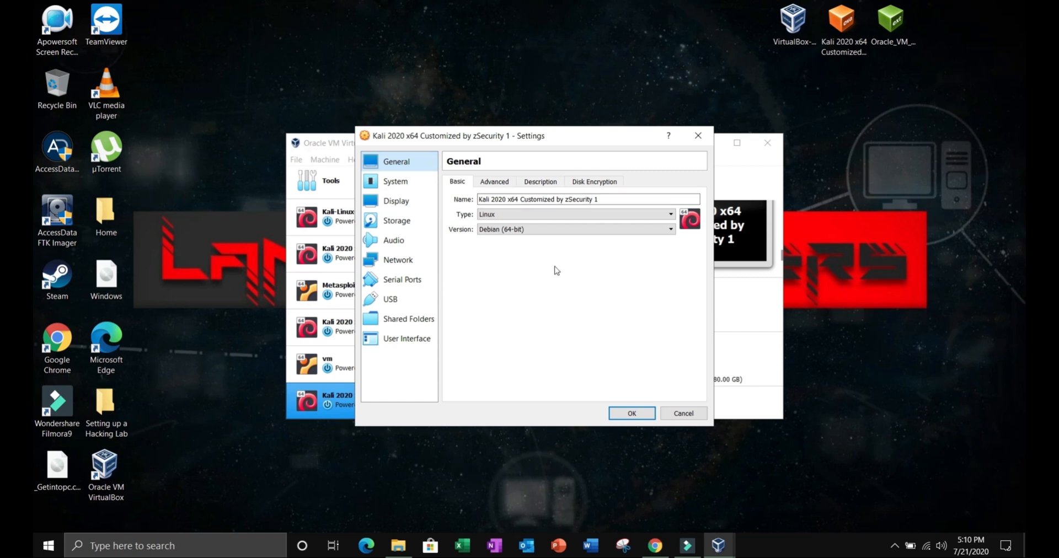
pyautogui.tripleClick(602, 194)
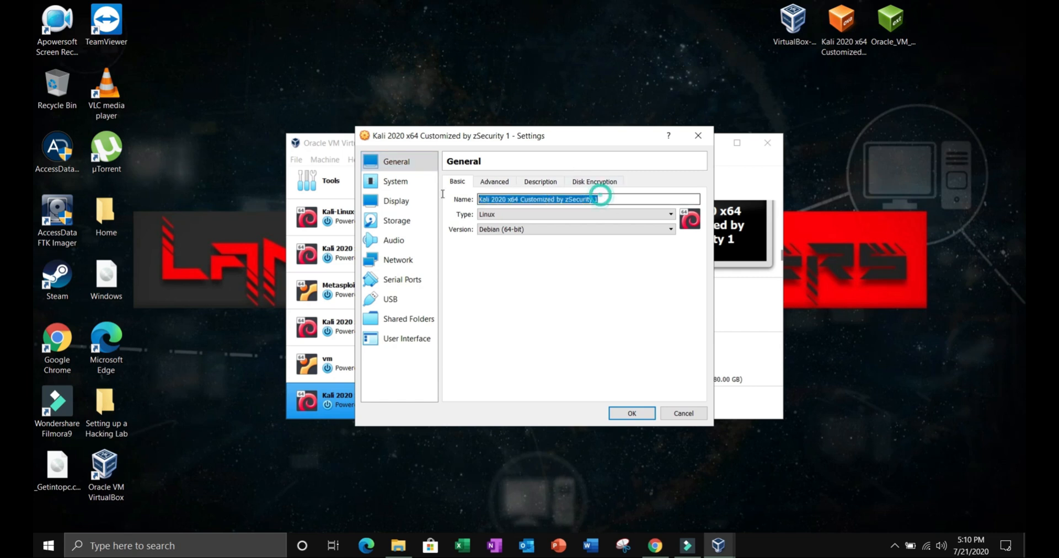
pyautogui.click(540, 273)
pyautogui.click(403, 189)
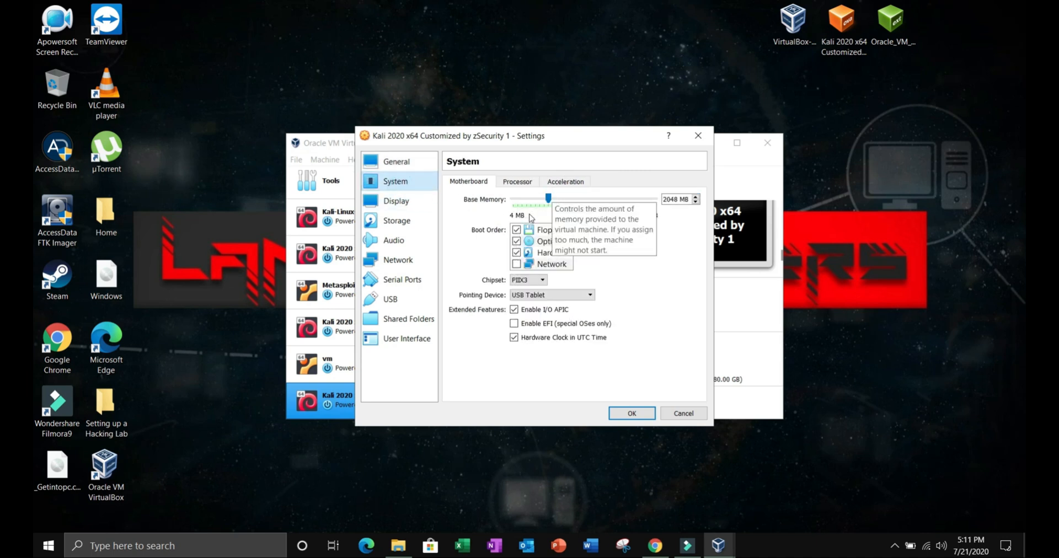
pyautogui.click(666, 200)
pyautogui.press('BackSpace')
pyautogui.write('4')
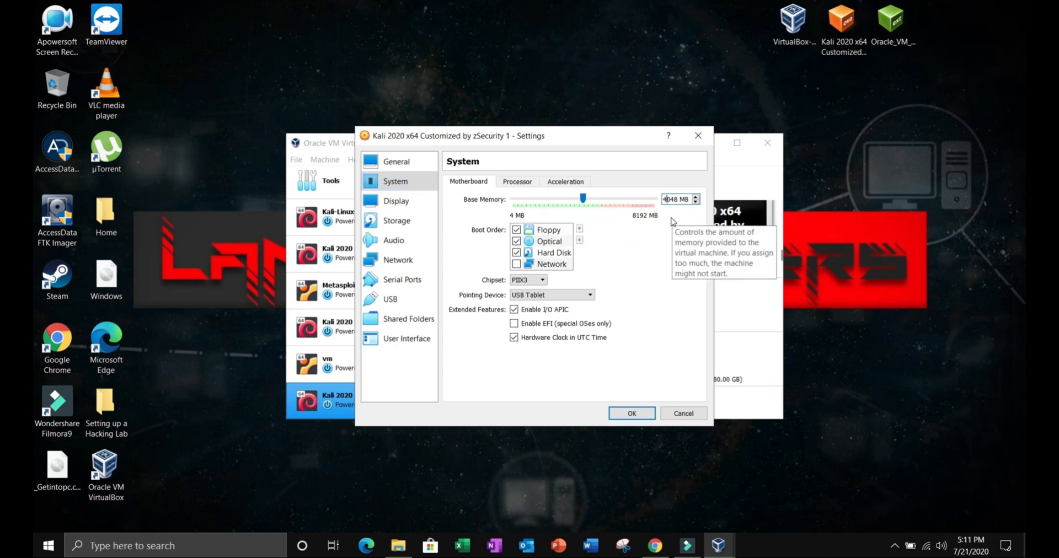
pyautogui.click(661, 250)
# Step: Review the machine's processor and display settings, attach network Adapter 1 to the NAT Network named NatNetwork, and save the settings
pyautogui.click(506, 185)
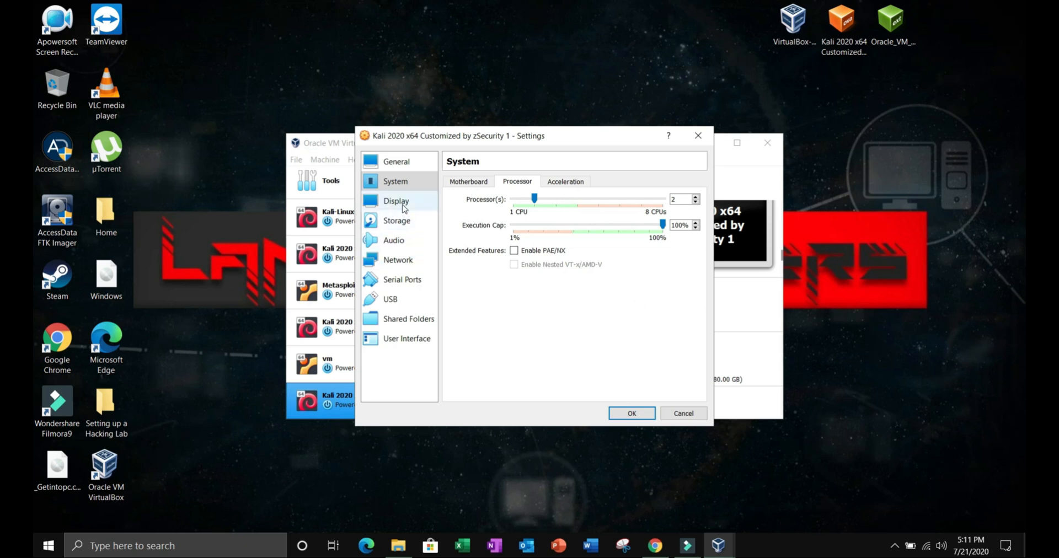
pyautogui.click(405, 207)
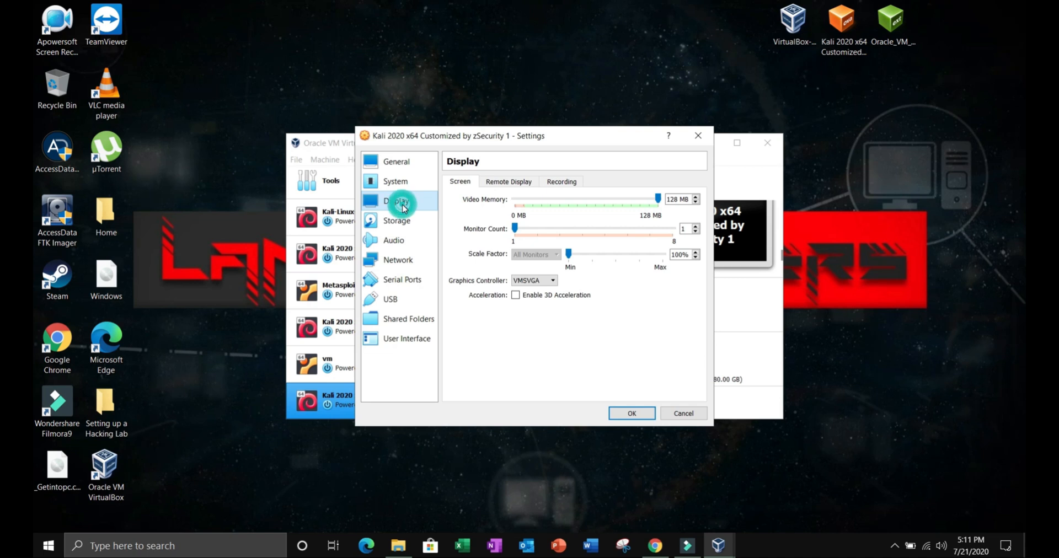
pyautogui.click(412, 265)
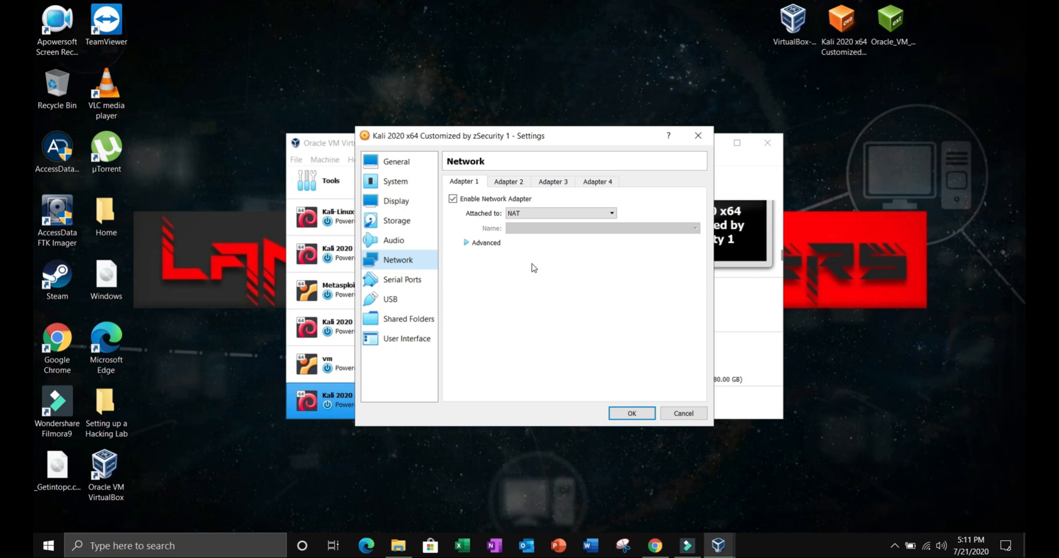
pyautogui.click(548, 214)
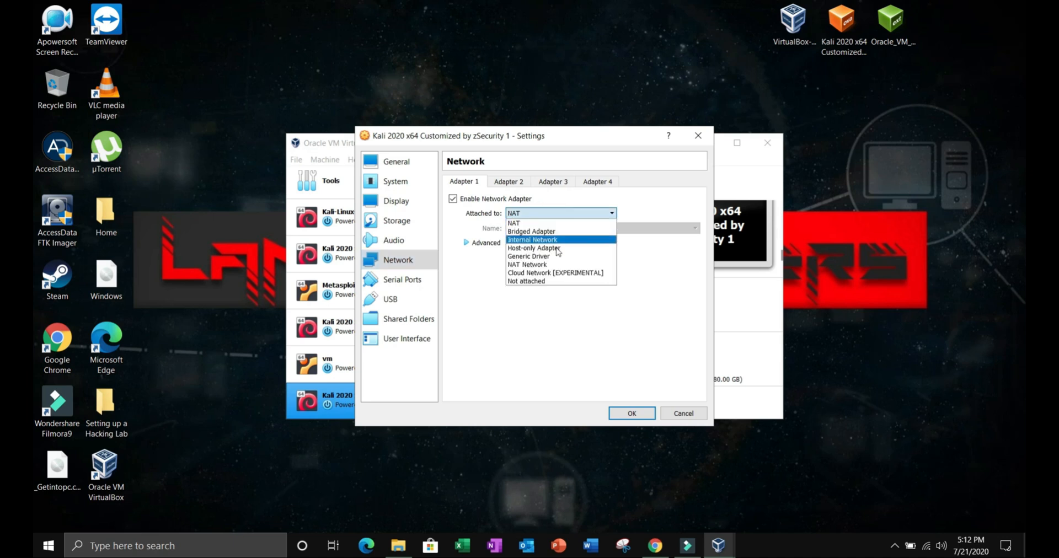
pyautogui.click(553, 264)
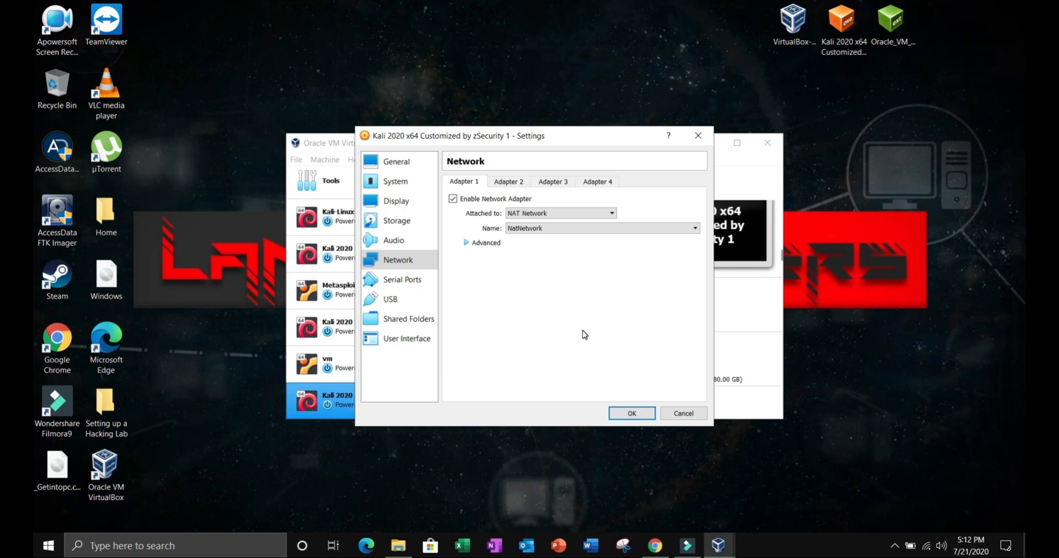
pyautogui.click(632, 414)
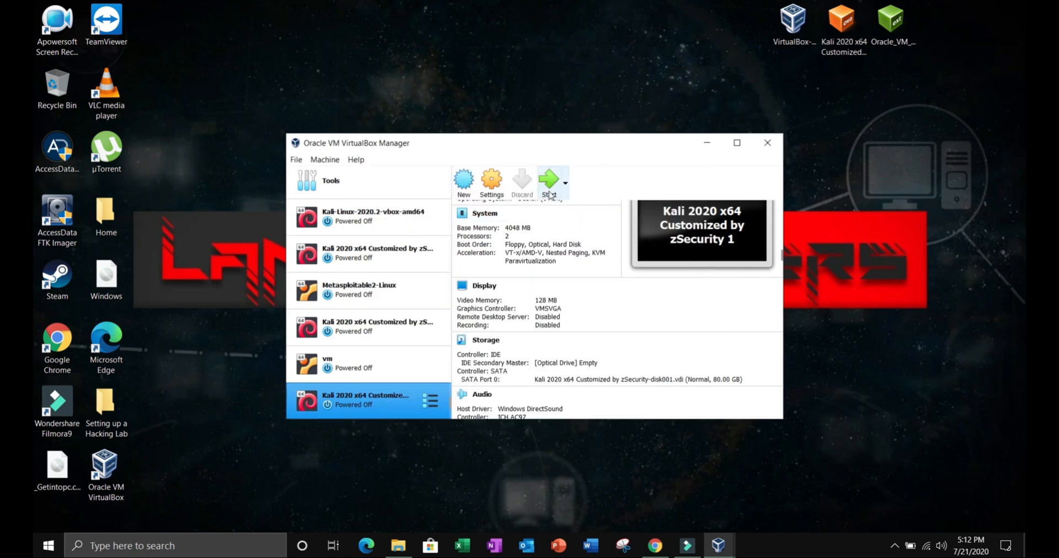
# Step: Start the Kali virtual machine, boot the Kali GNU/Linux entry and dismiss the keyboard capture and mouse integration notices
pyautogui.click(544, 185)
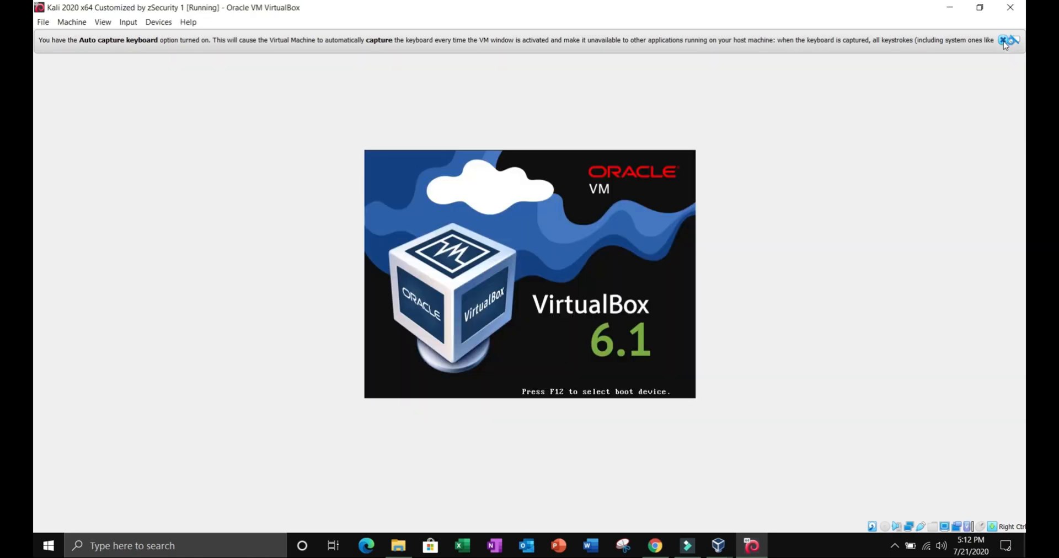
pyautogui.click(1003, 41)
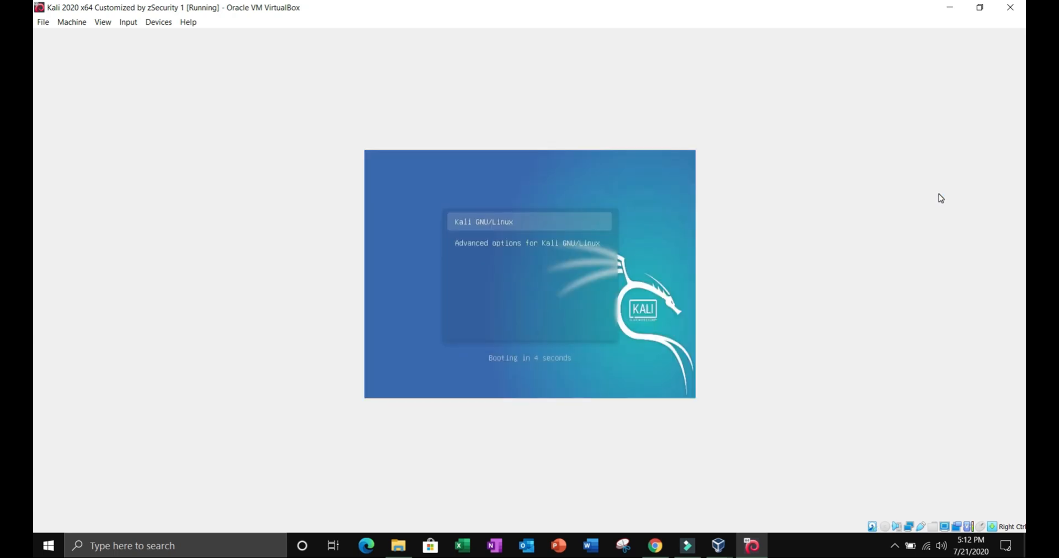
pyautogui.press('Return')
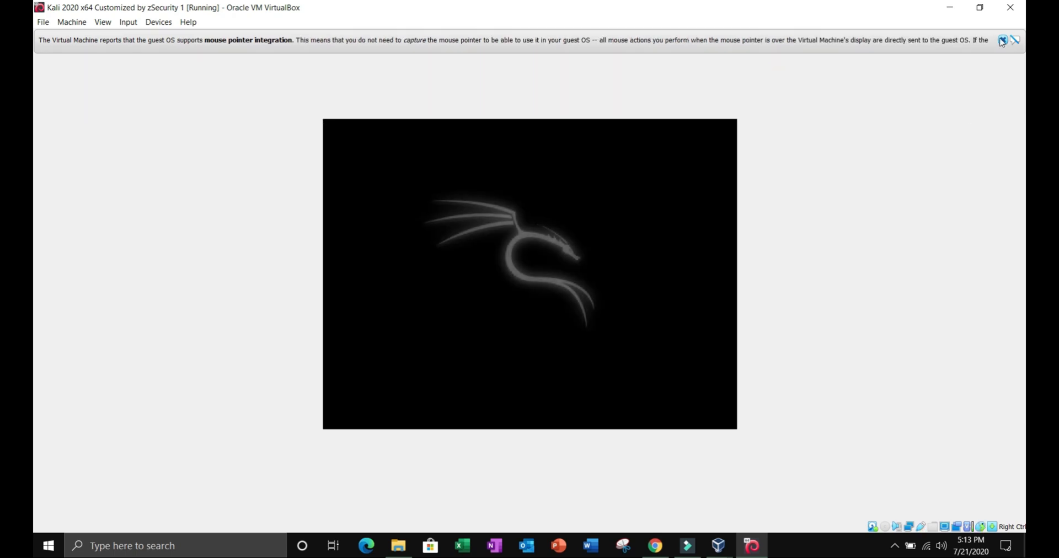
pyautogui.click(1002, 40)
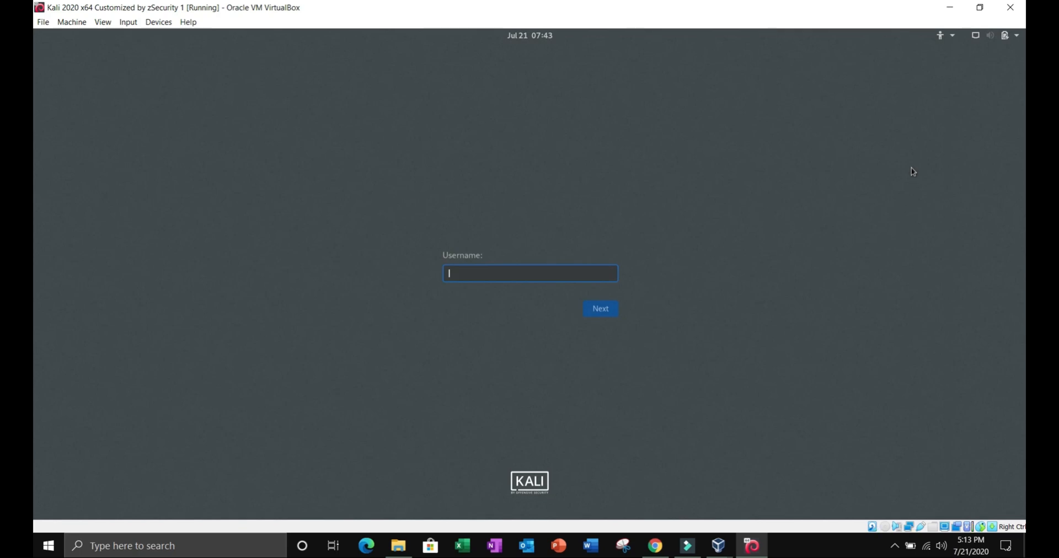
# Step: Sign in to Kali with the username root and the account password
pyautogui.write('root')
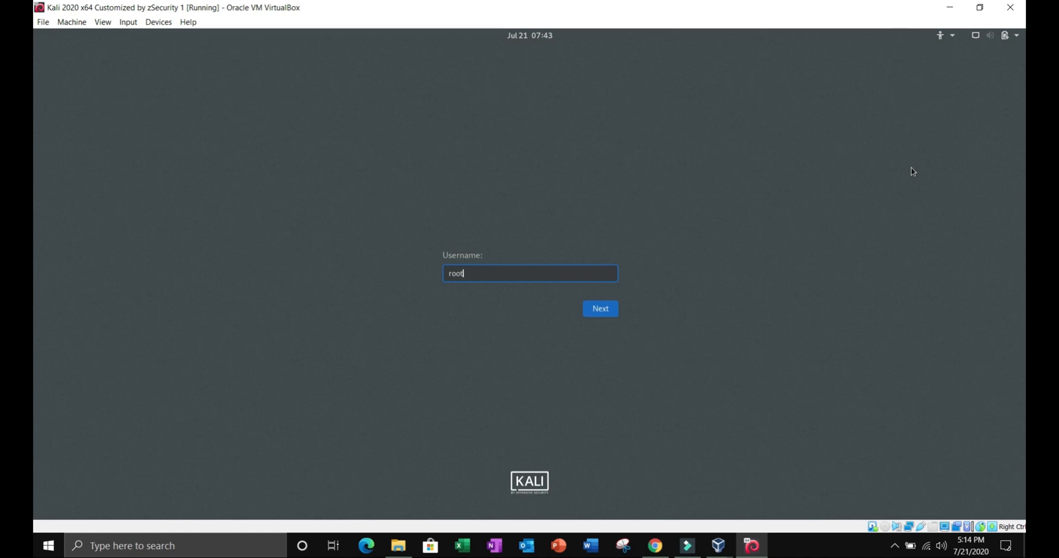
pyautogui.press('Return')
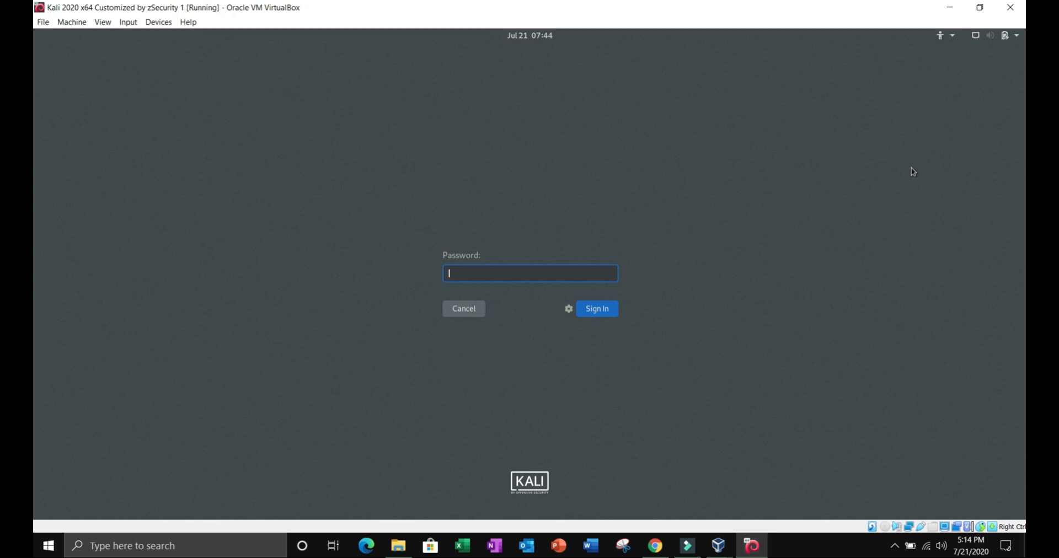
pyautogui.write('toor')
pyautogui.press('Return')
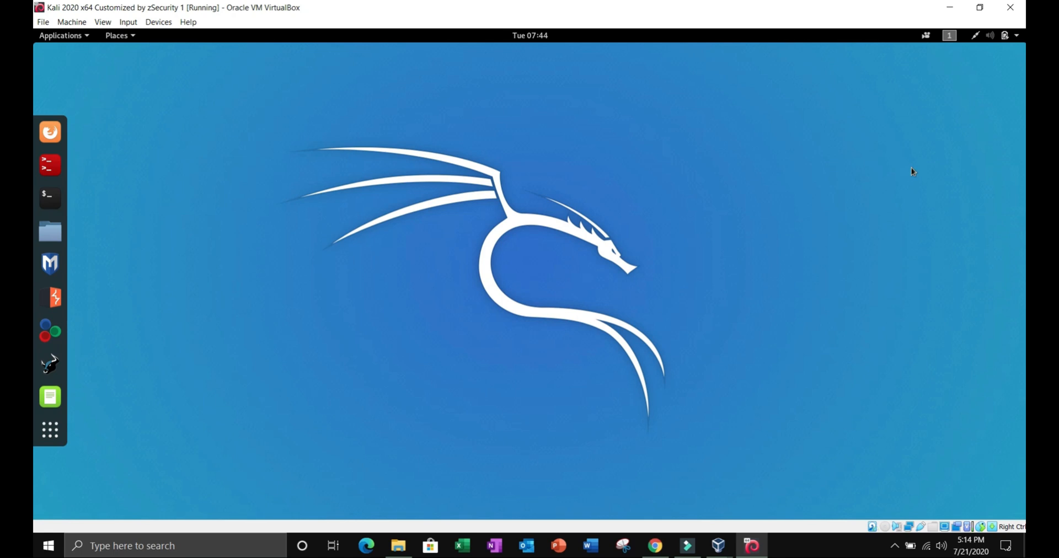
# Step: Browse Kali's application categories from Information Gathering through Web Application Analysis, Password Attacks and Forensics to System Services
pyautogui.click(83, 37)
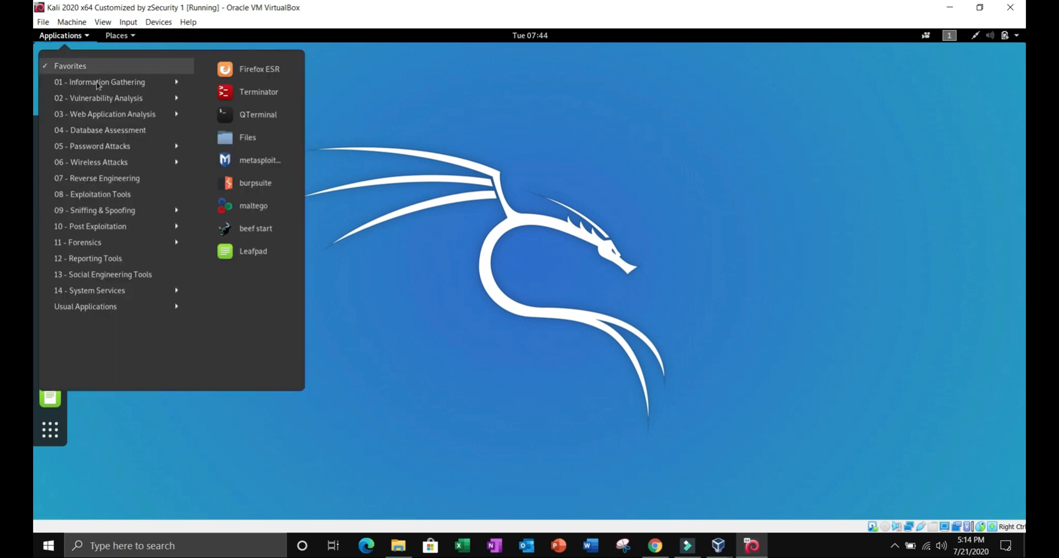
pyautogui.moveTo(97, 84)
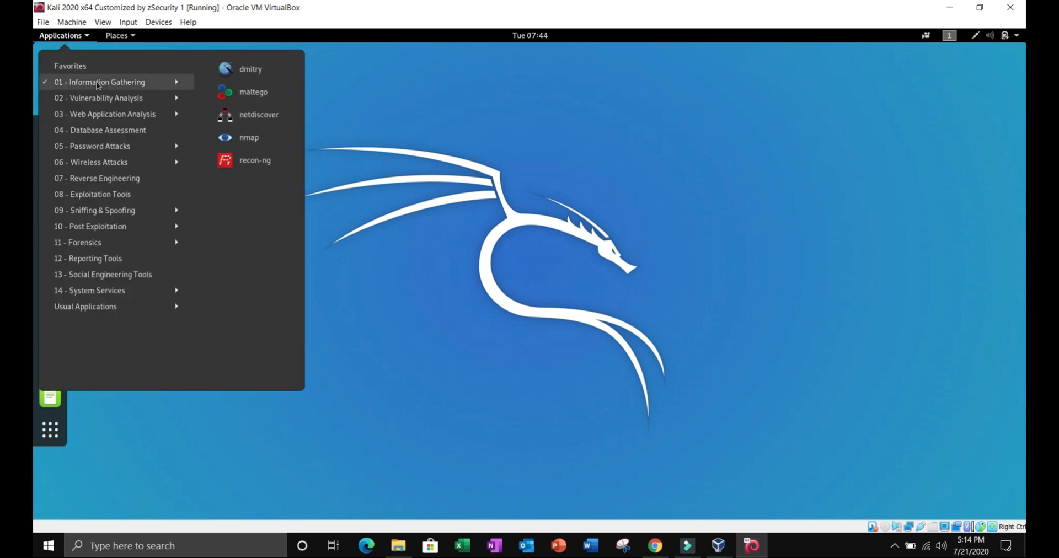
pyautogui.moveTo(101, 104)
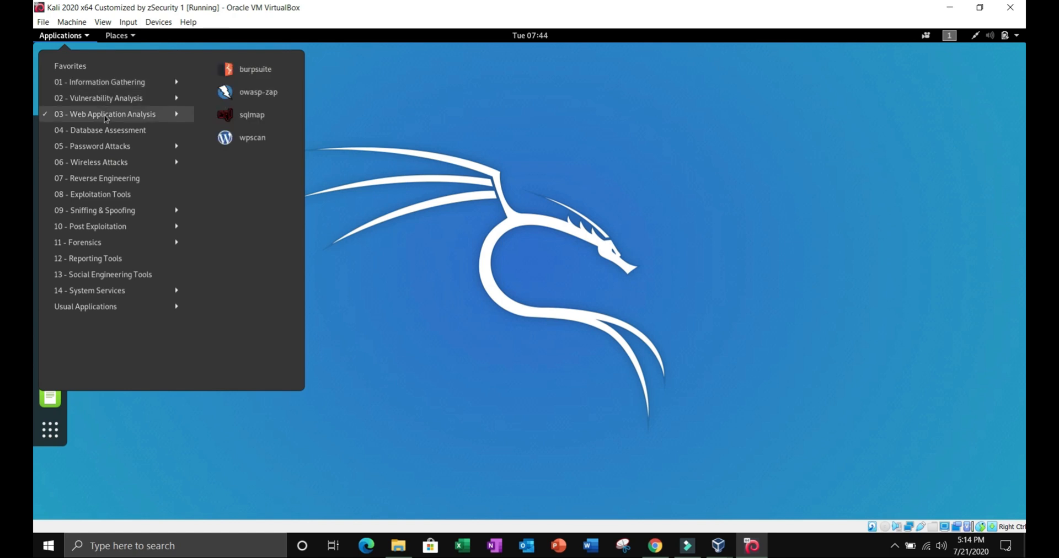
pyautogui.moveTo(109, 148)
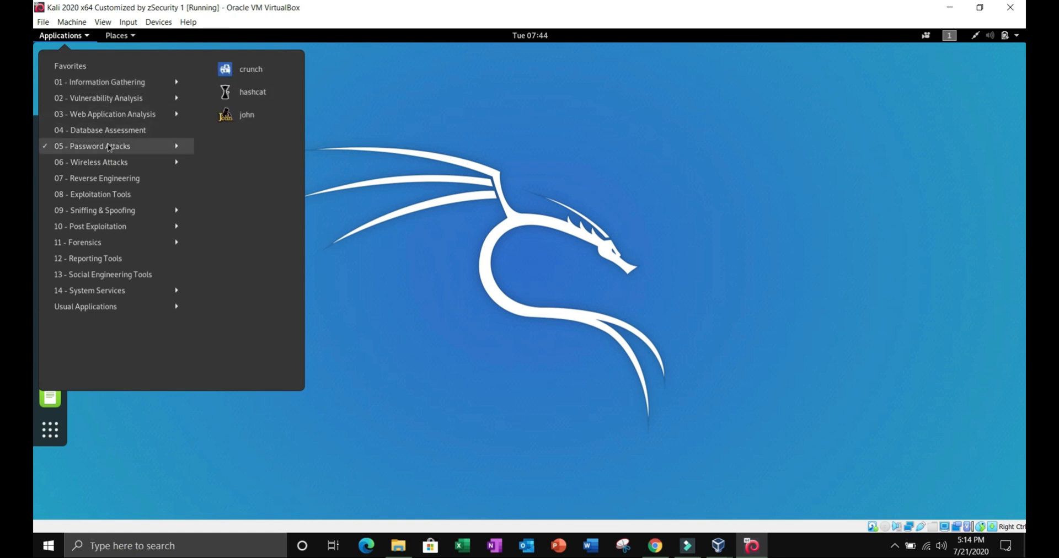
pyautogui.moveTo(112, 165)
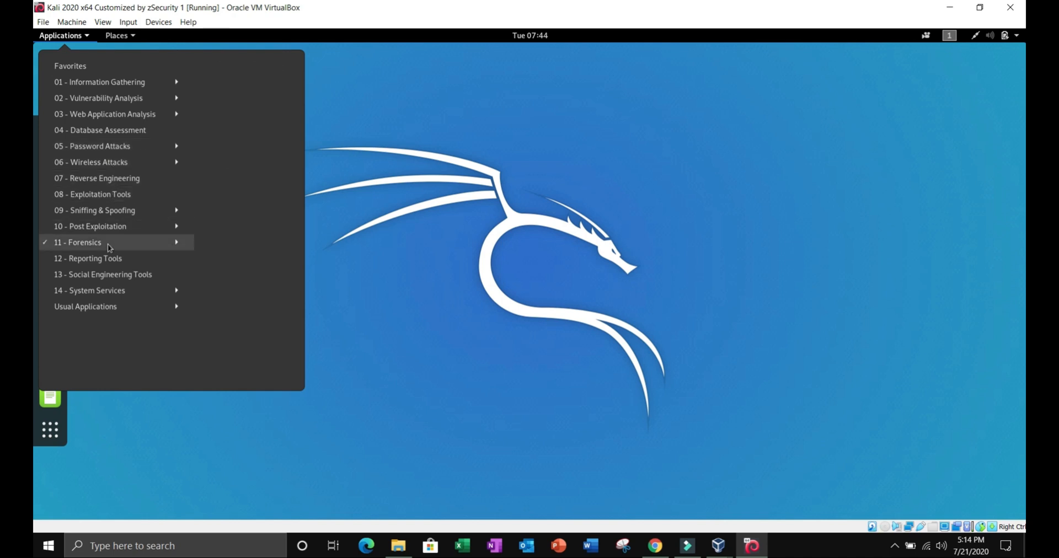
pyautogui.moveTo(115, 296)
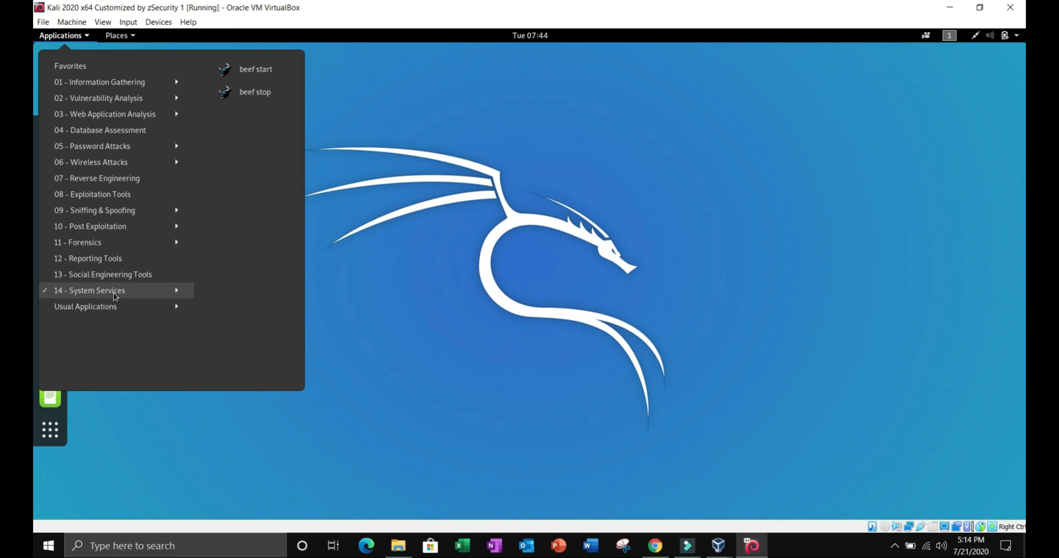
pyautogui.click(247, 70)
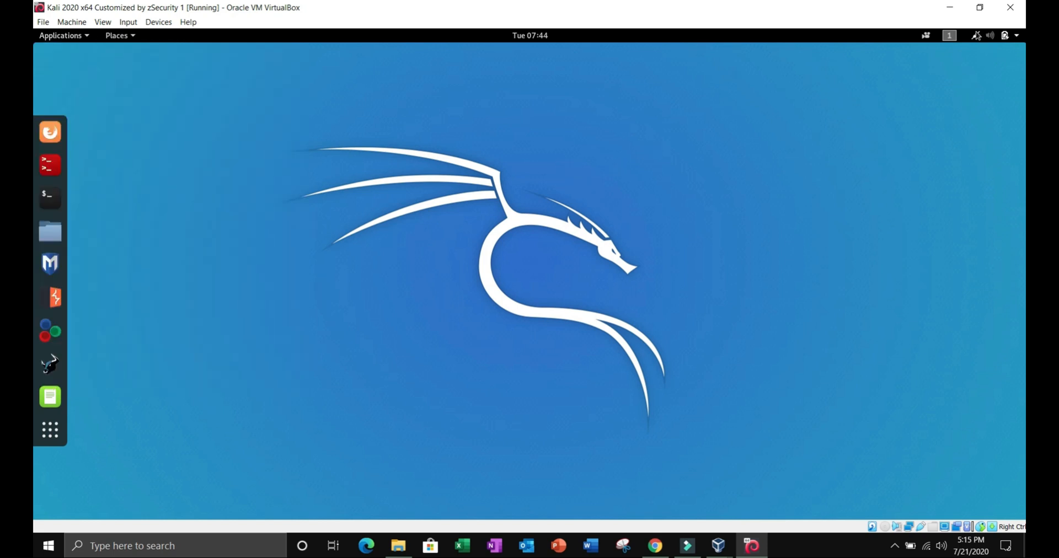
# Step: Show the options of Kali's wired network connection
pyautogui.click(979, 36)
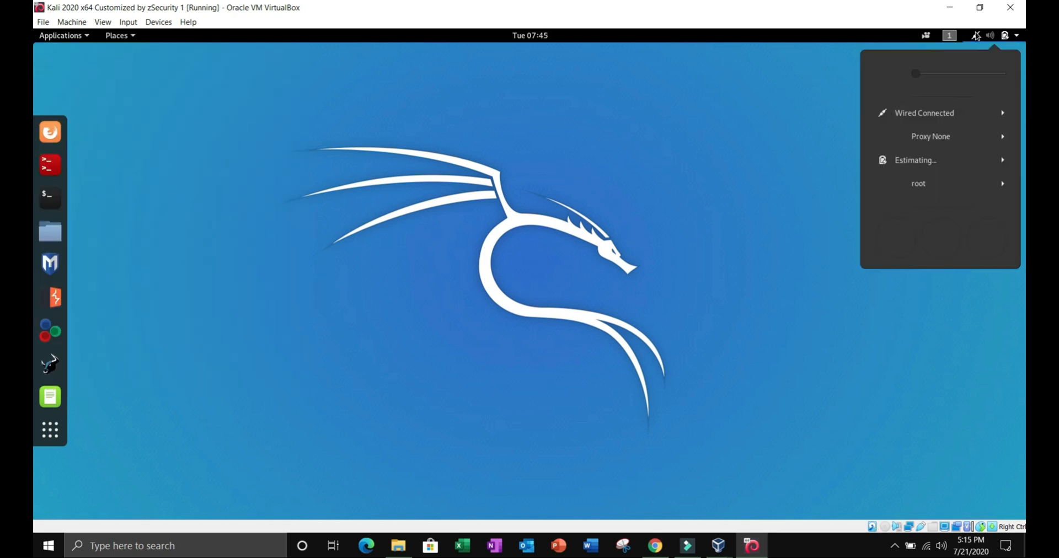
pyautogui.click(931, 104)
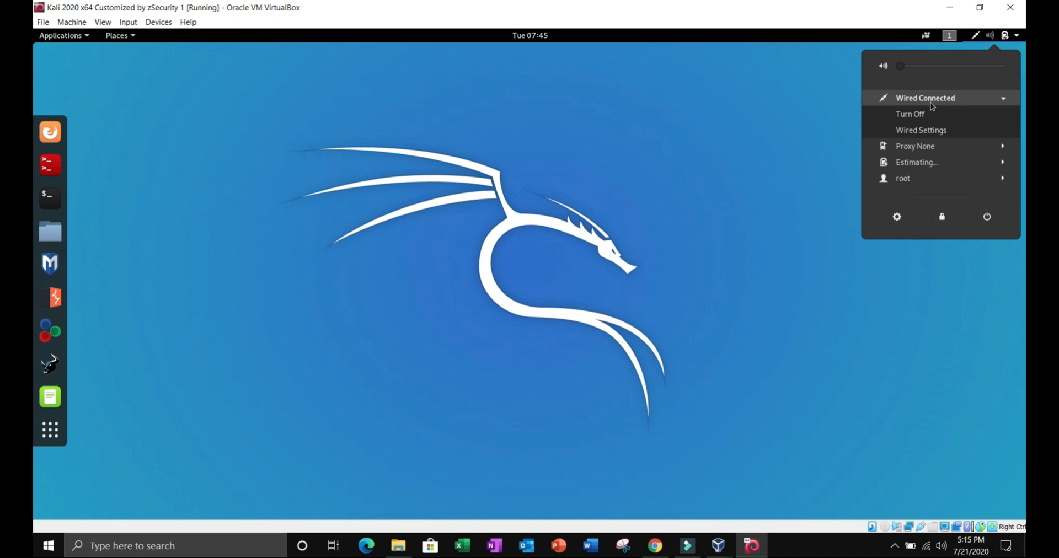